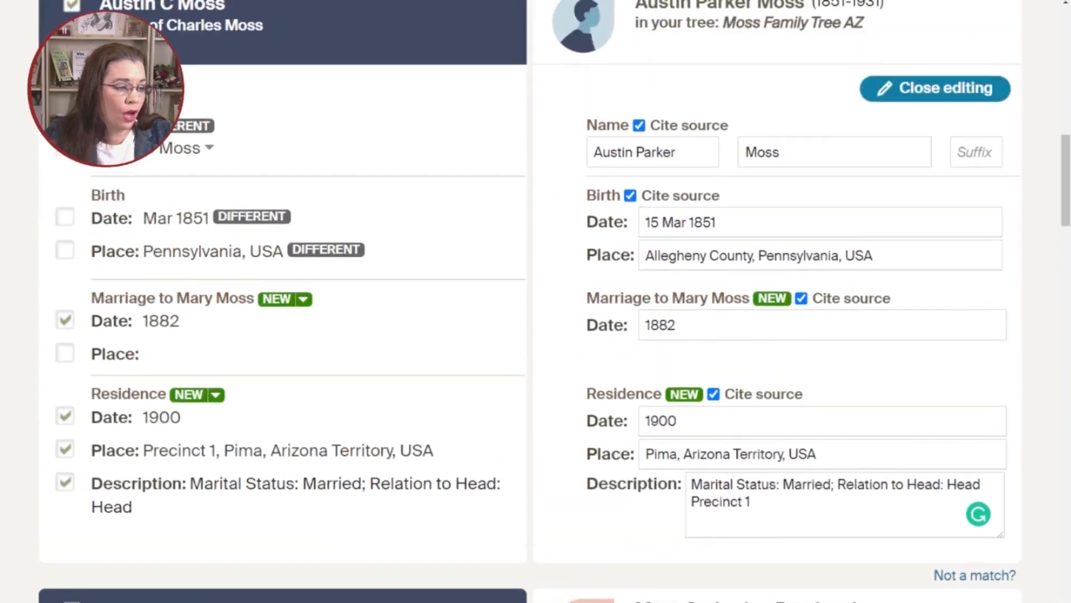
Check the edited 1900 census facts for the parents and siblings, and save the record's information to the tree
scroll(536, 301, "down", 6)
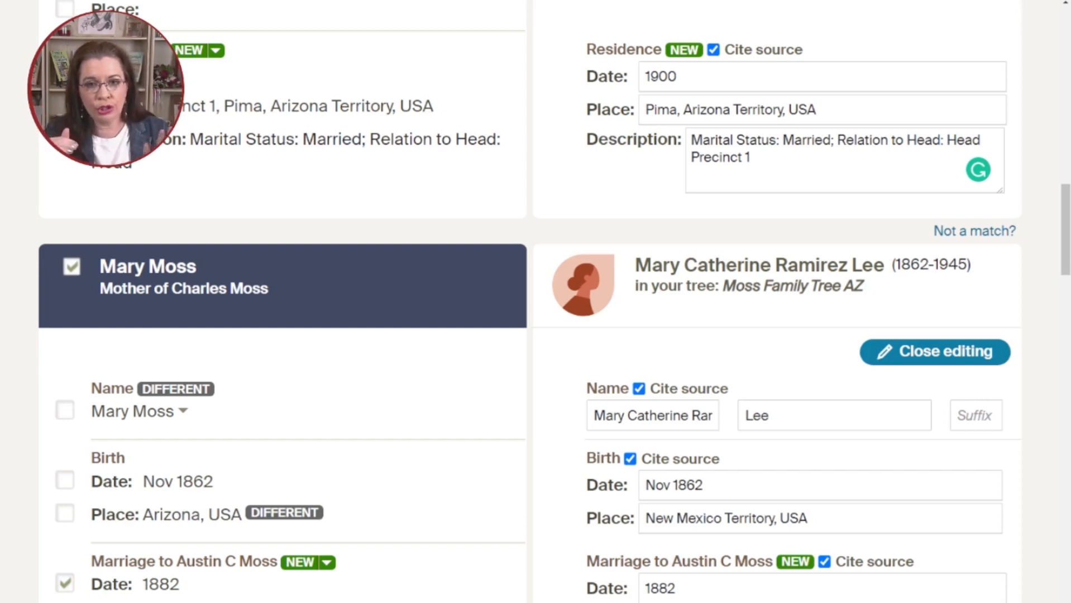
scroll(535, 302, "down", 10)
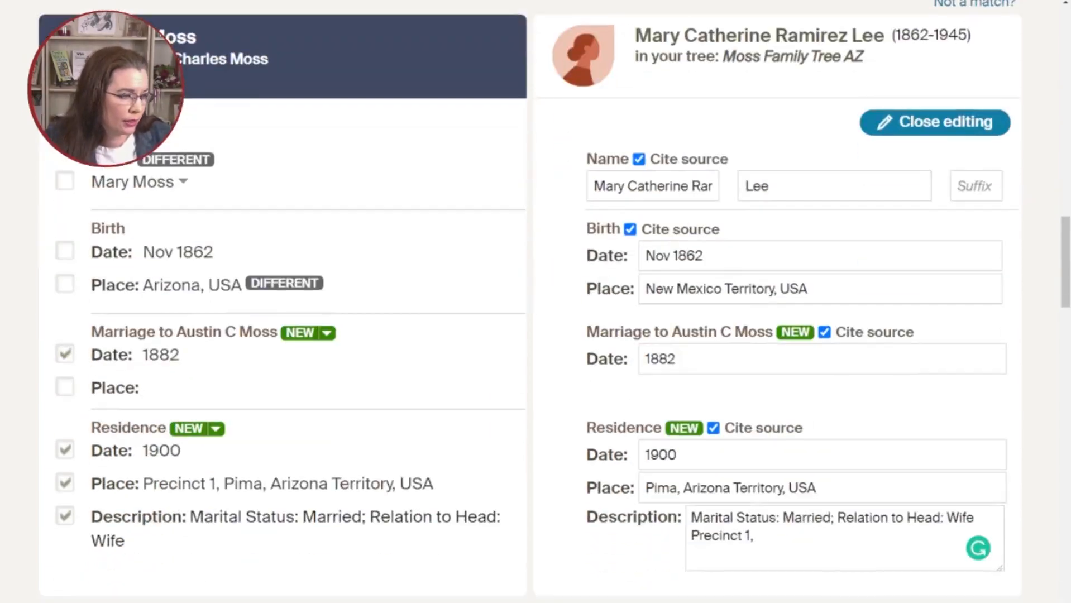
scroll(536, 302, "down", 19)
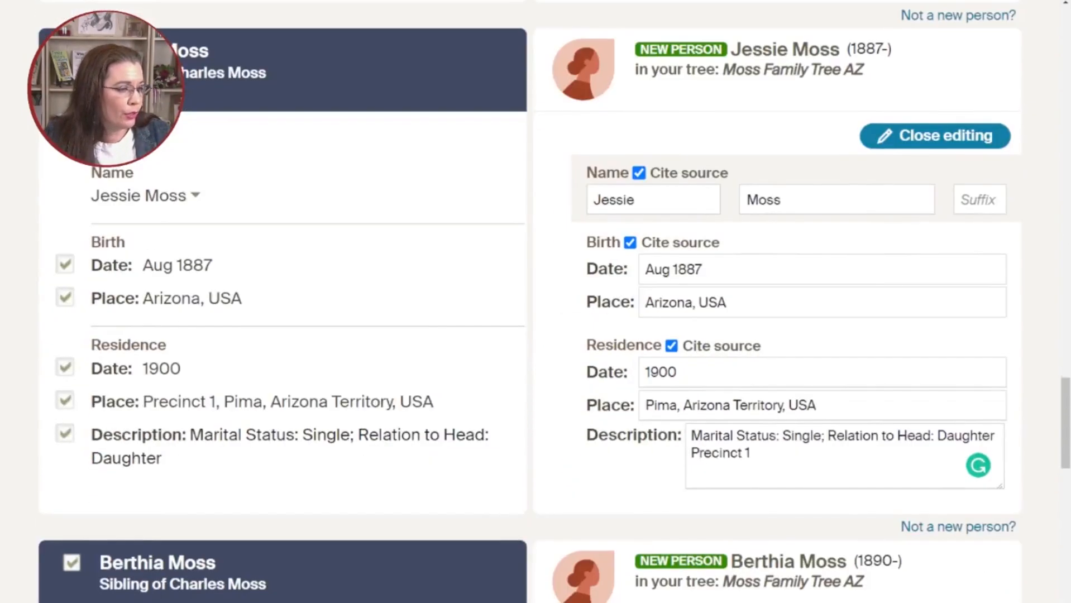
scroll(536, 302, "down", 15)
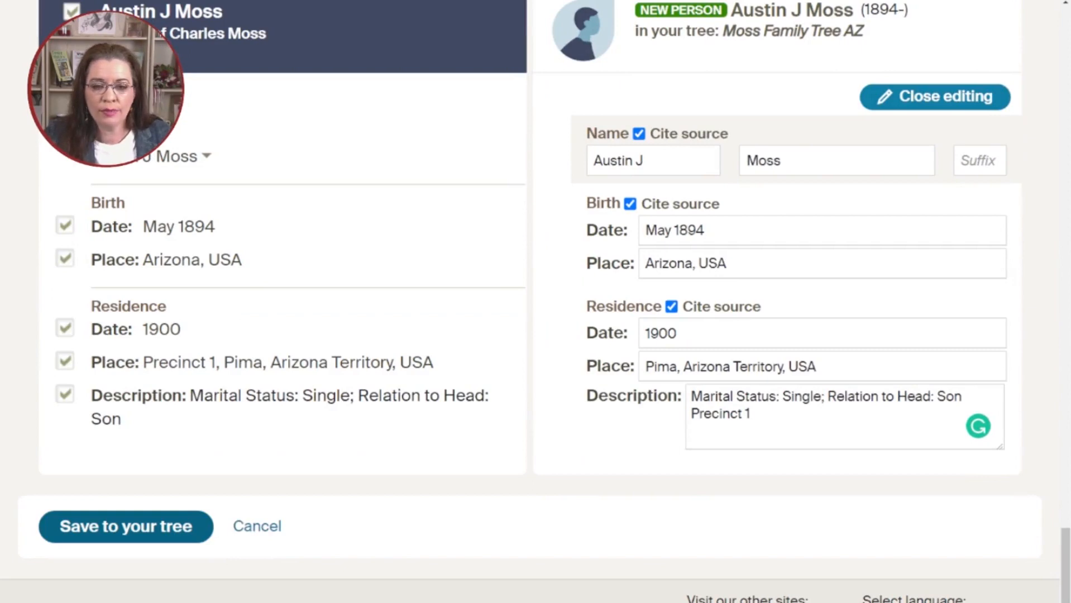
left_click(118, 525)
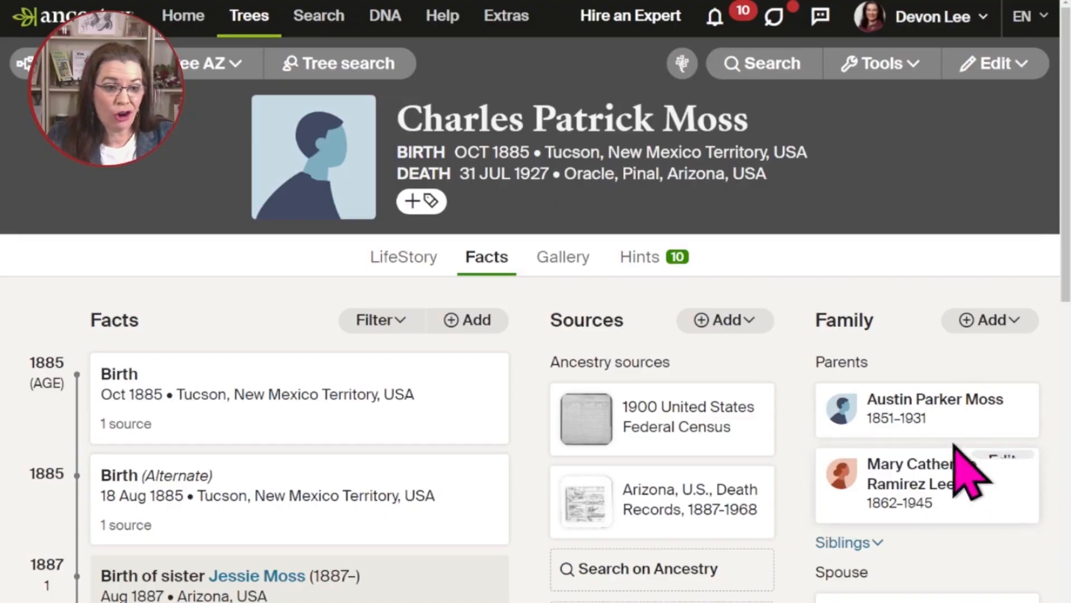
Open the father's profile and review his timeline and his list of spouse and children
left_click(930, 406)
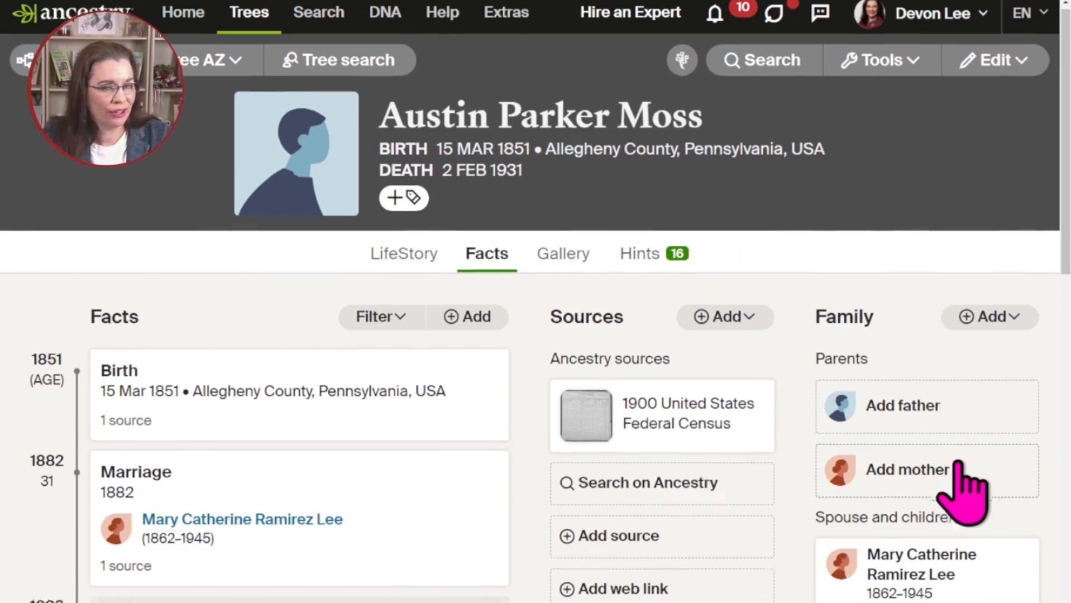
scroll(969, 485, "down", 4)
scroll(979, 461, "down", 5)
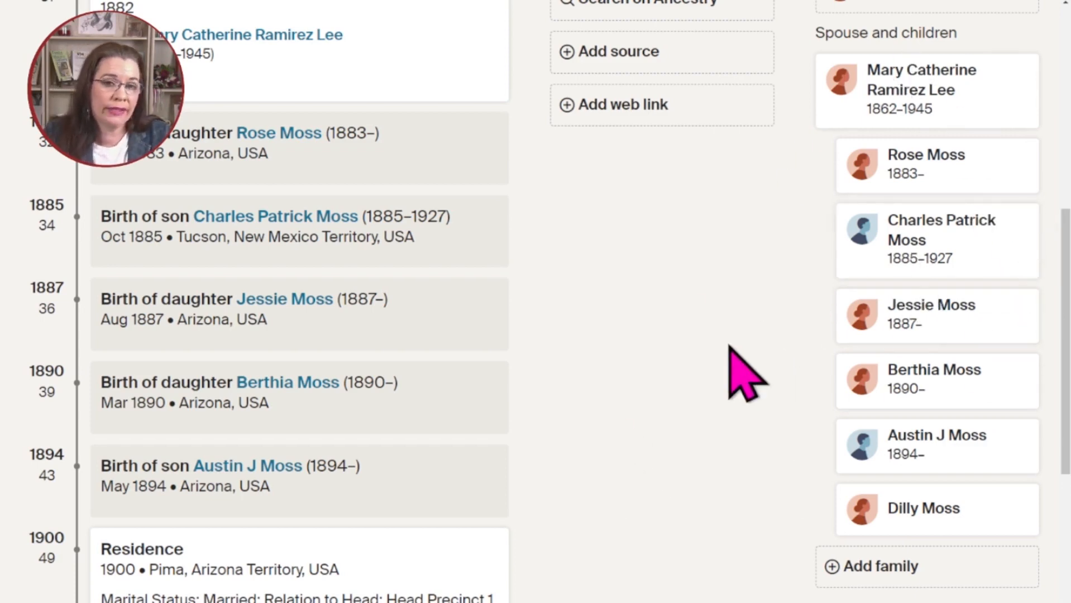
scroll(673, 445, "up", 2)
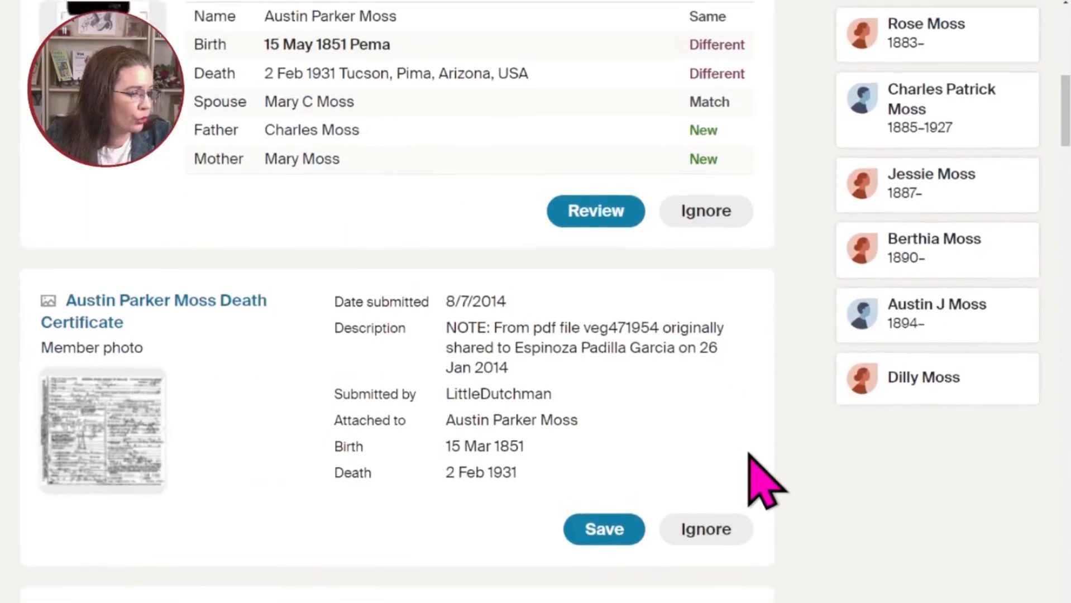
Review the father's 1920 United States Federal Census hint, including its household members, and accept the record as a match
scroll(753, 464, "down", 6)
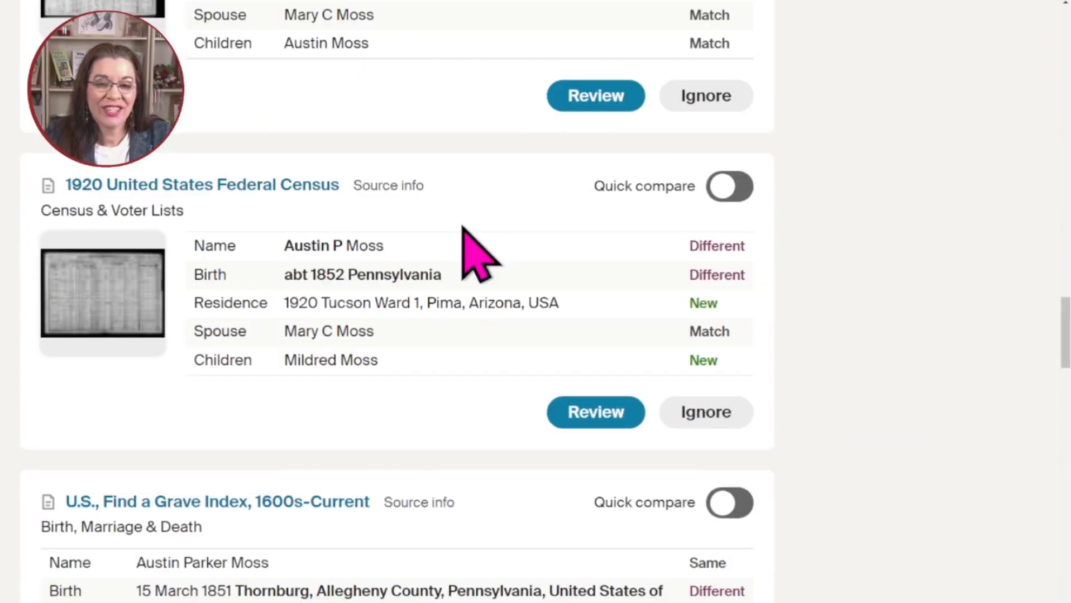
left_click(603, 416)
scroll(522, 545, "down", 12)
scroll(517, 523, "down", 1)
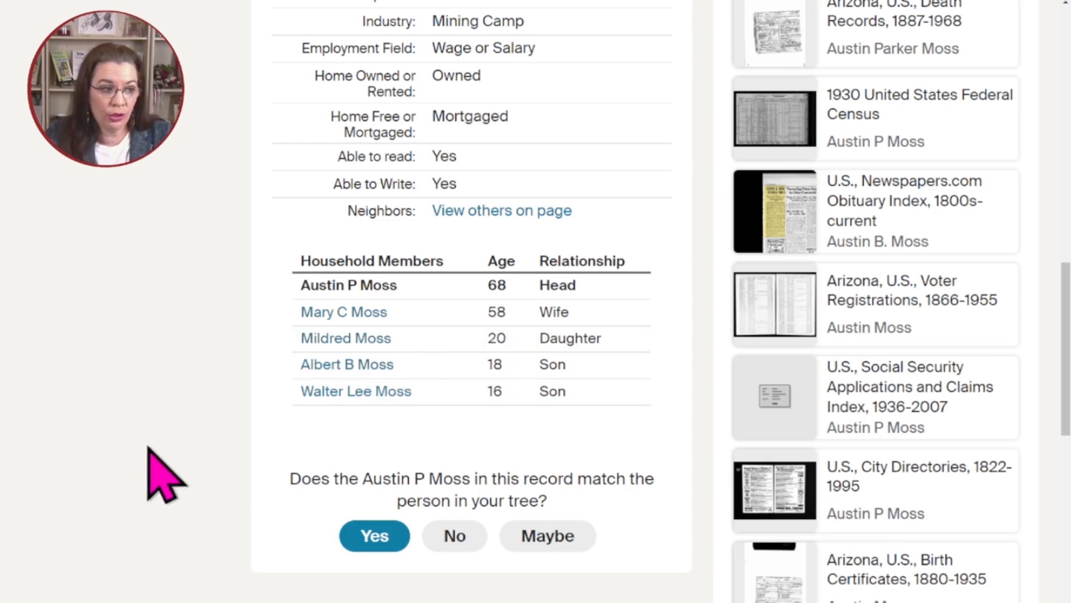
scroll(149, 449, "up", 1)
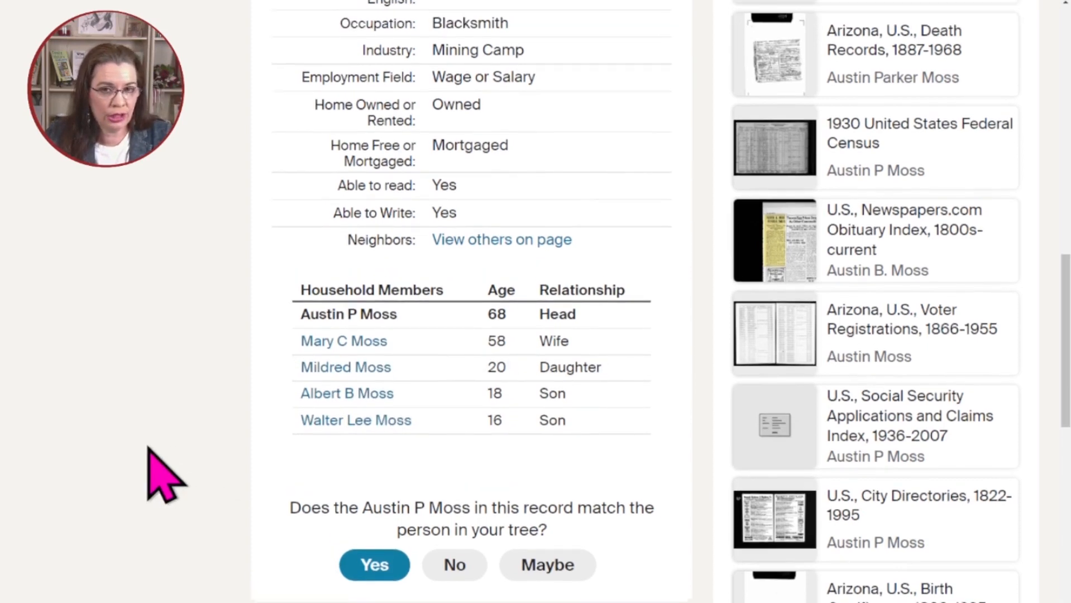
scroll(149, 450, "up", 15)
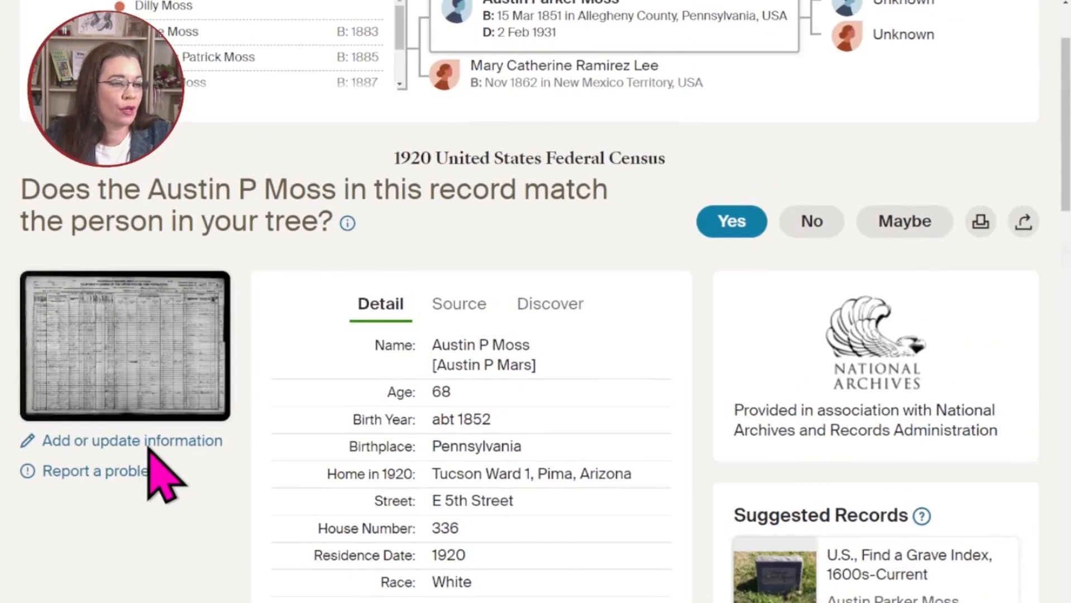
left_click(734, 221)
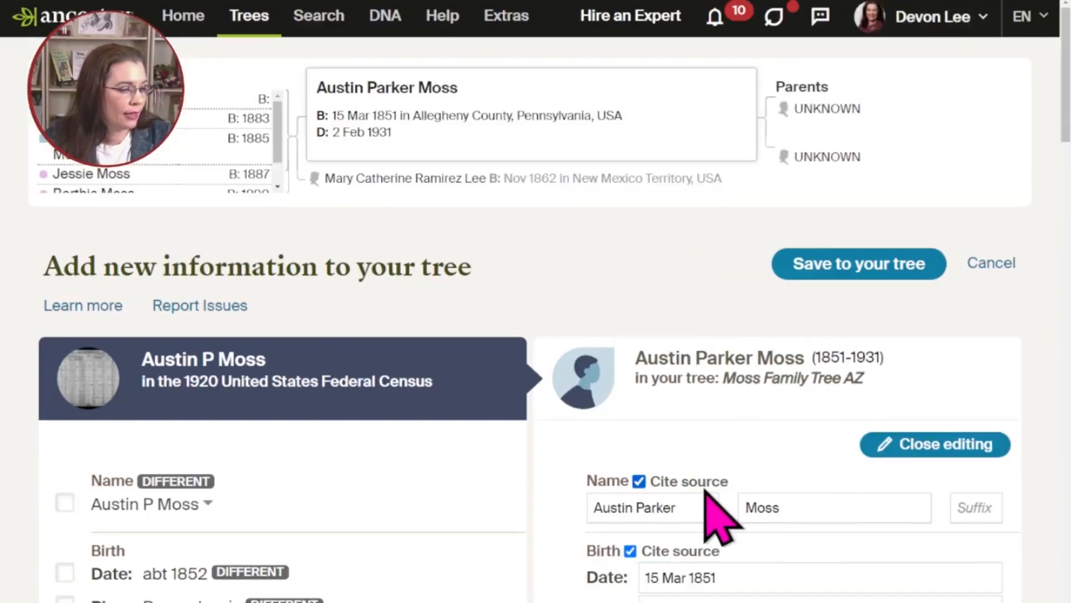
In the mother's 1920 residence, set the place to Tucson, Pima, Arizona, USA and add Ward 1 to the description
scroll(649, 559, "down", 9)
scroll(617, 514, "up", 7)
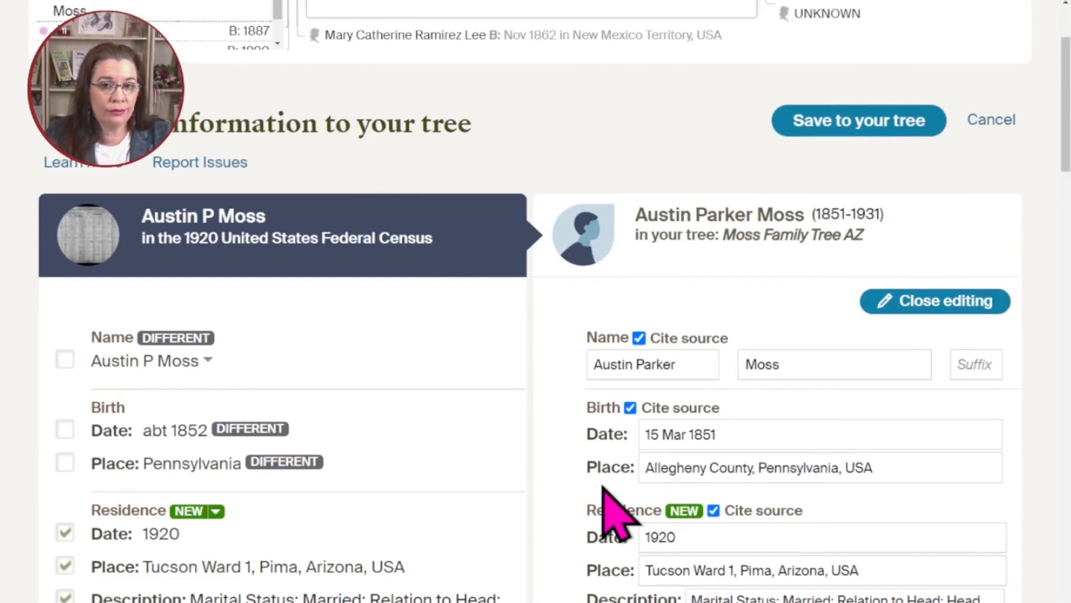
scroll(862, 369, "down", 10)
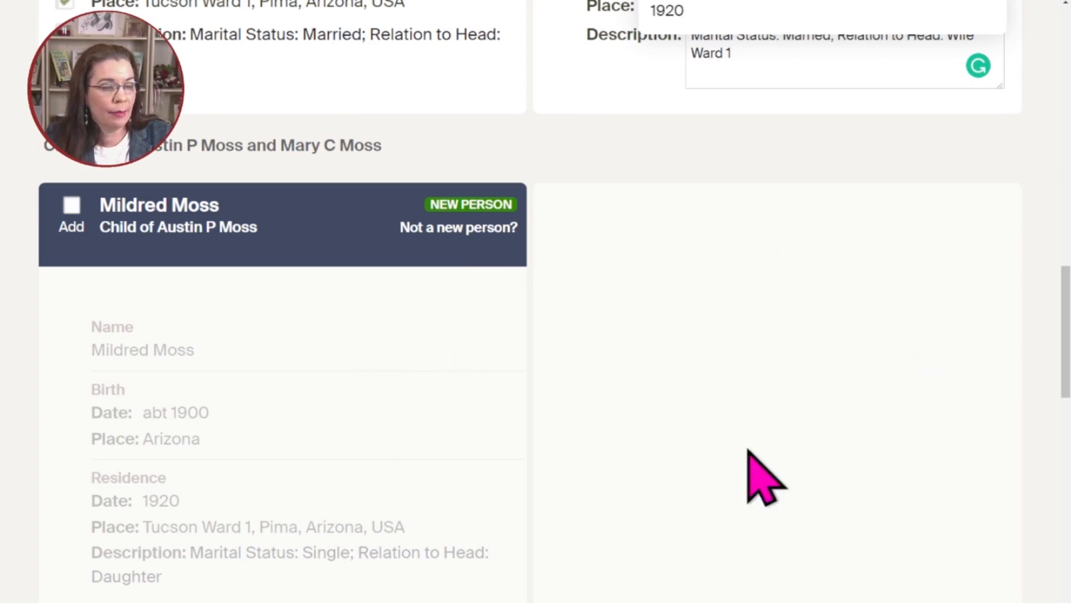
scroll(737, 430, "up", 5)
scroll(753, 455, "up", 1)
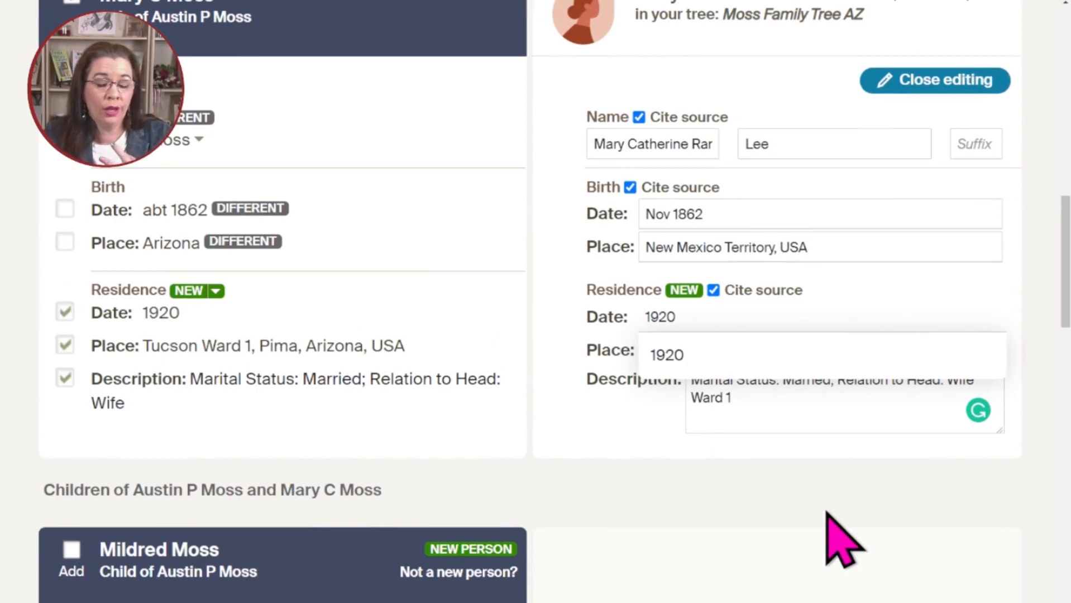
scroll(843, 538, "down", 5)
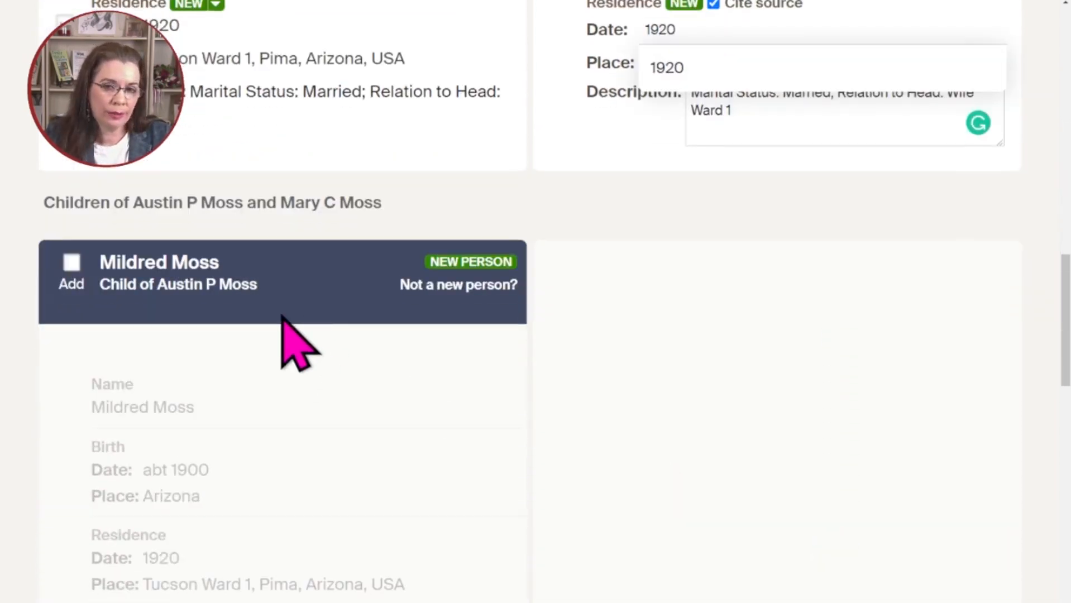
scroll(692, 385, "down", 2)
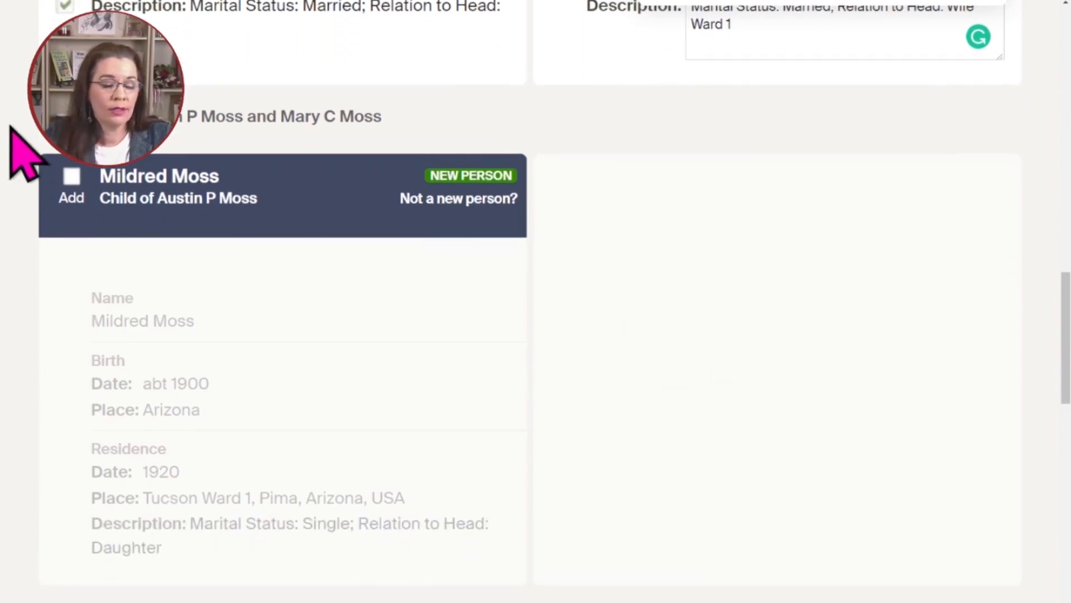
left_click(72, 177)
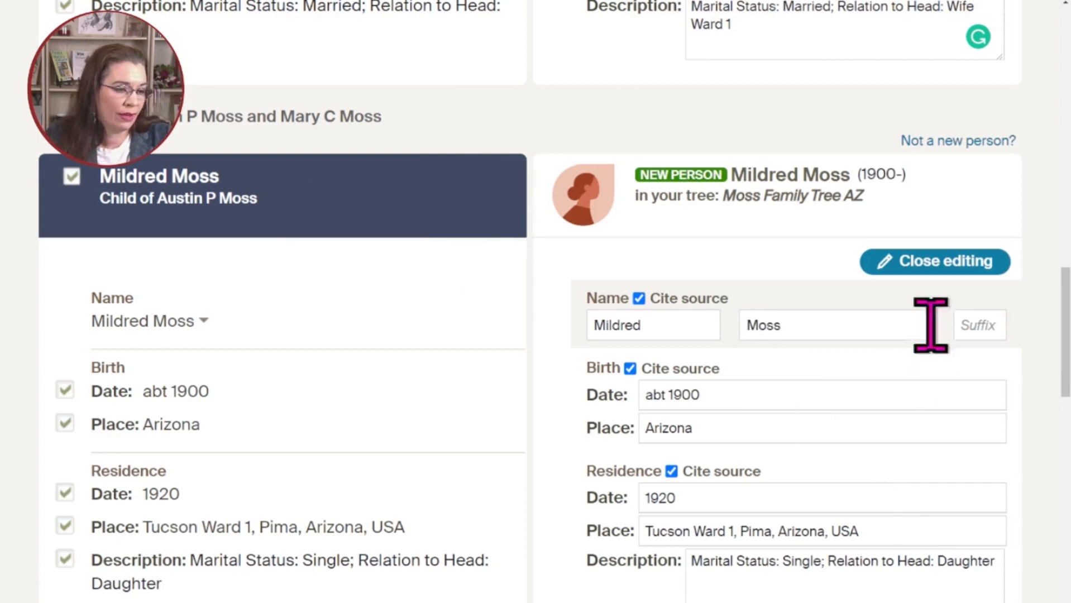
left_click(72, 176)
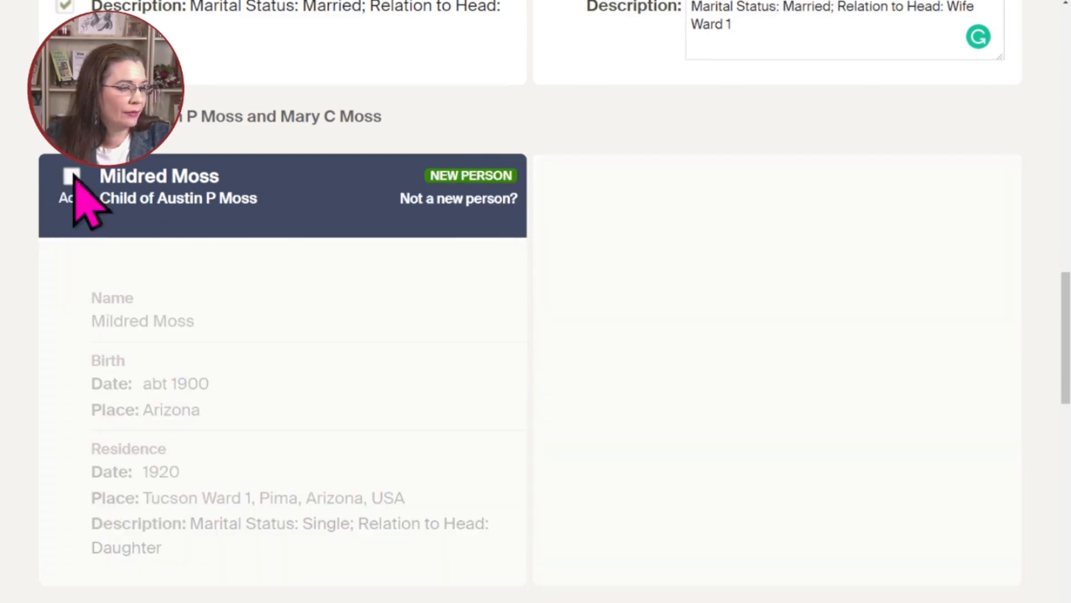
Match the 20-year-old daughter in the 1920 census to the existing daughter in the tree who has no birth date
left_click(422, 204)
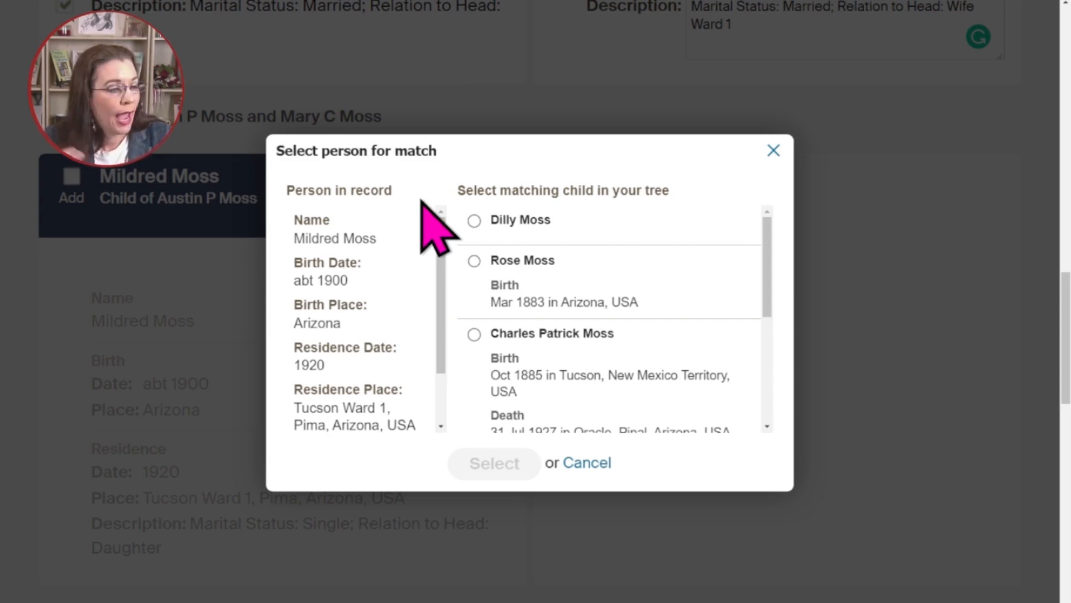
mouse_move(764, 272)
left_mouse_down()
mouse_move(762, 393)
mouse_move(760, 260)
left_mouse_up()
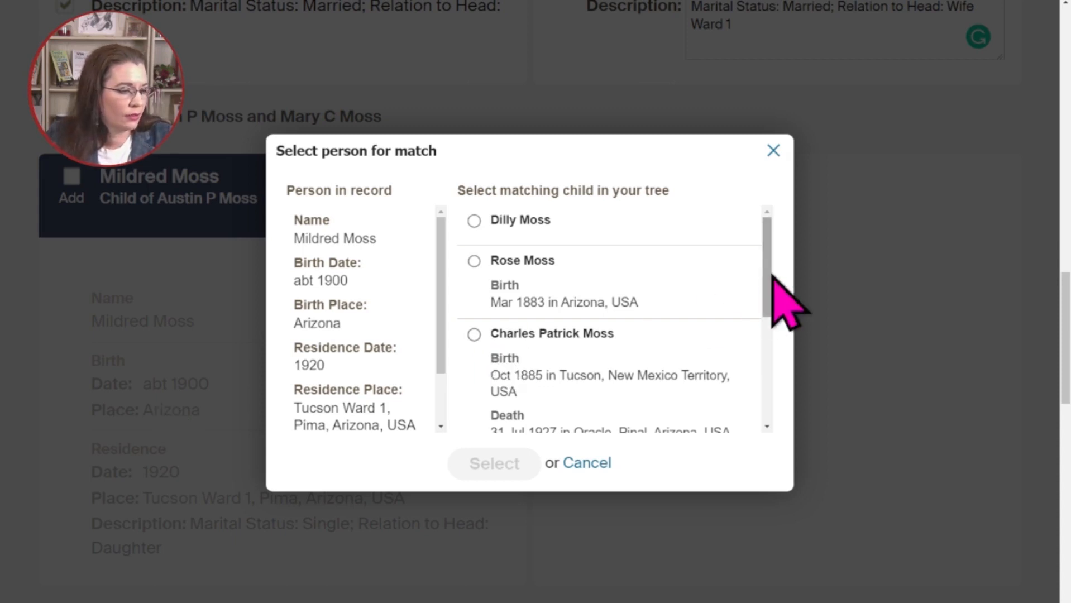
scroll(765, 288, "down", 1)
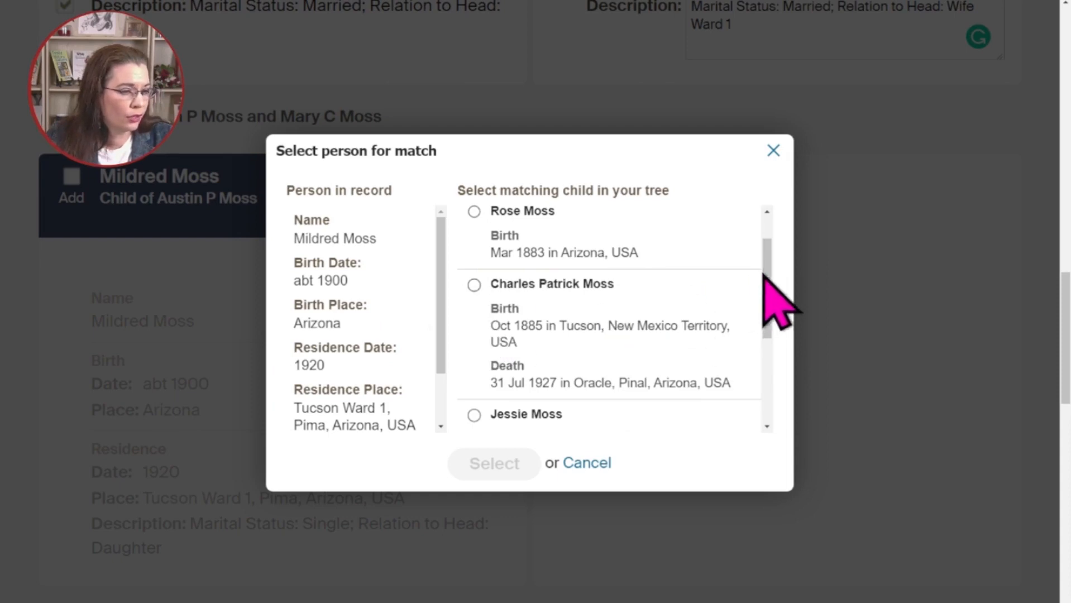
scroll(765, 346, "down", 3)
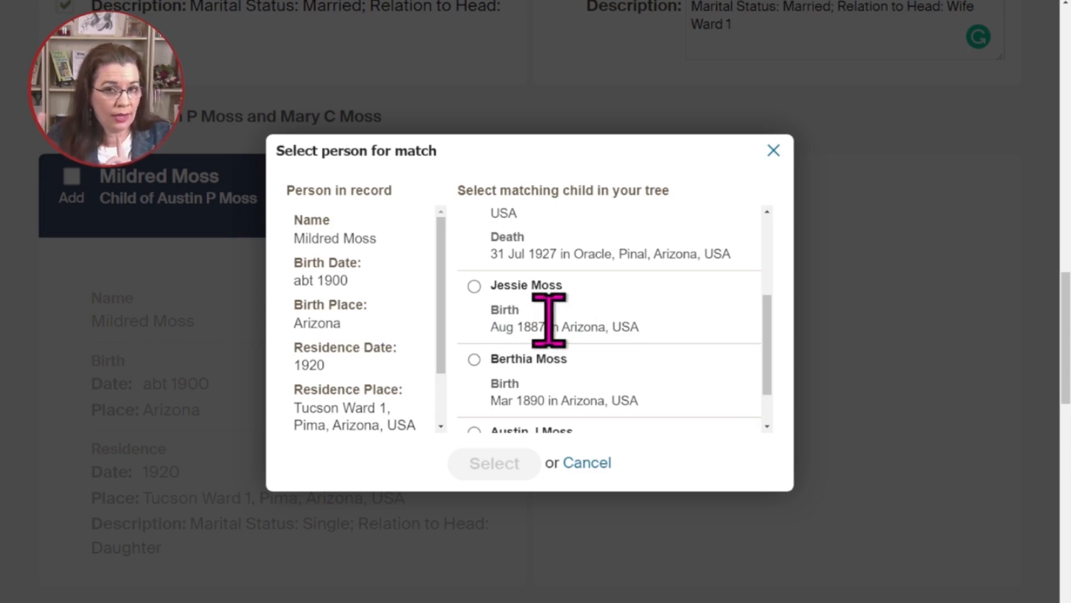
scroll(614, 330, "down", 1)
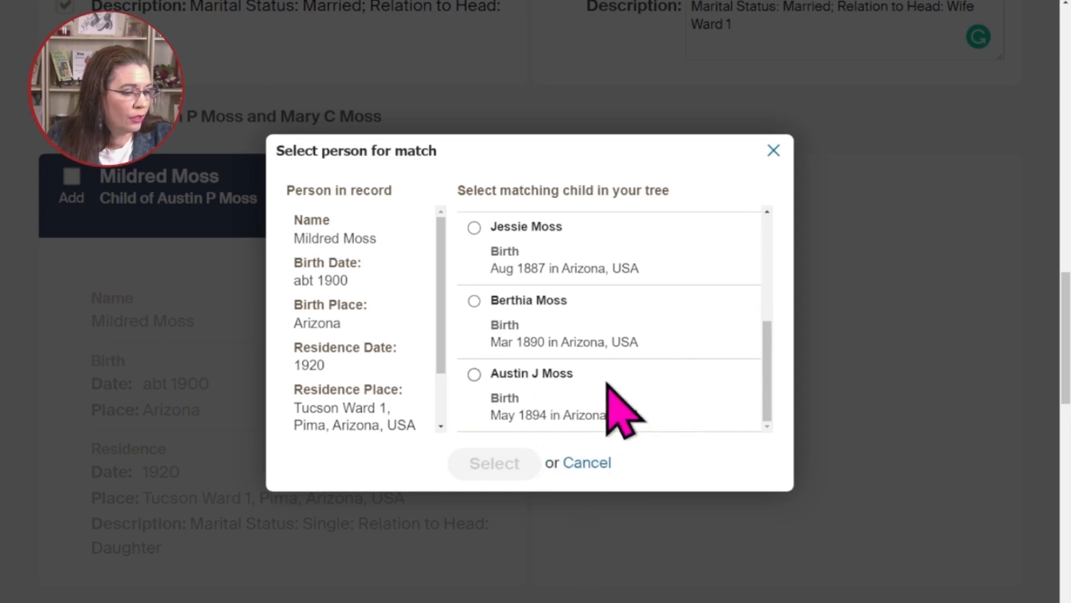
scroll(558, 391, "up", 4)
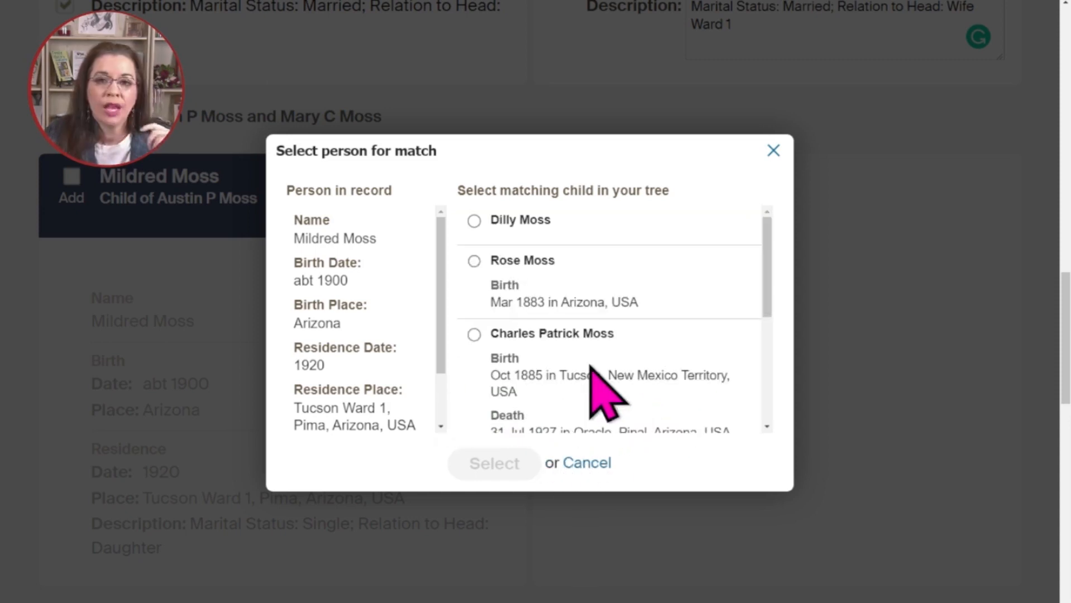
scroll(591, 367, "up", 1)
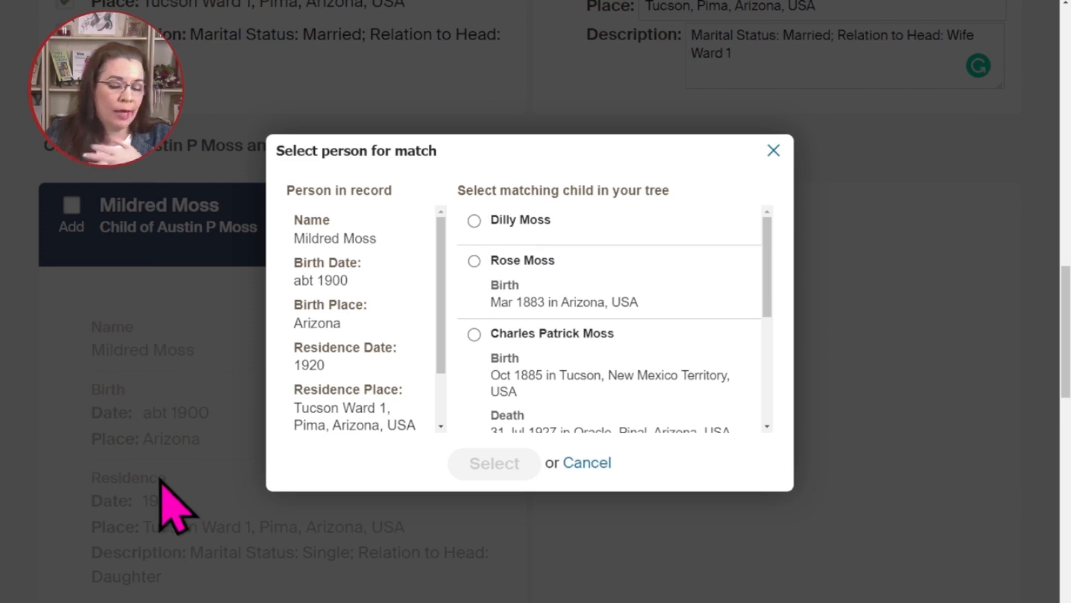
scroll(642, 424, "down", 6)
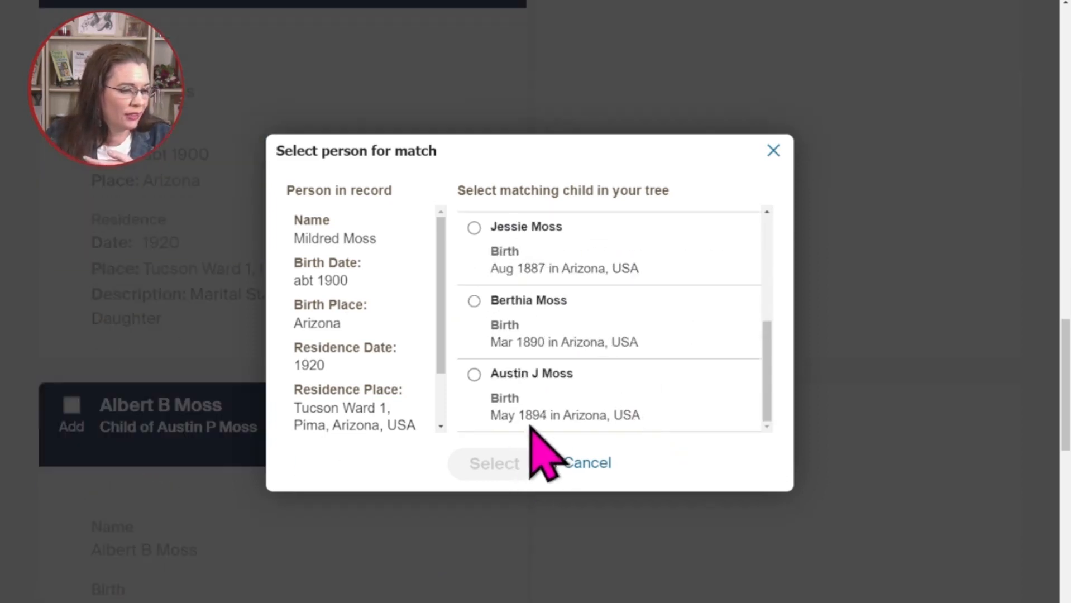
scroll(681, 430, "up", 6)
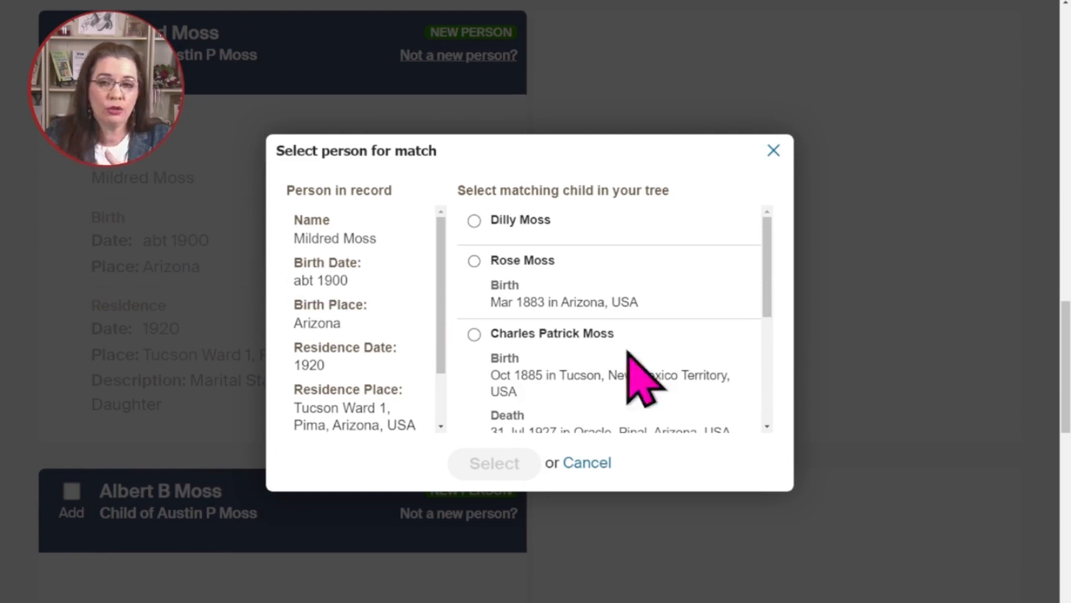
scroll(609, 352, "up", 2)
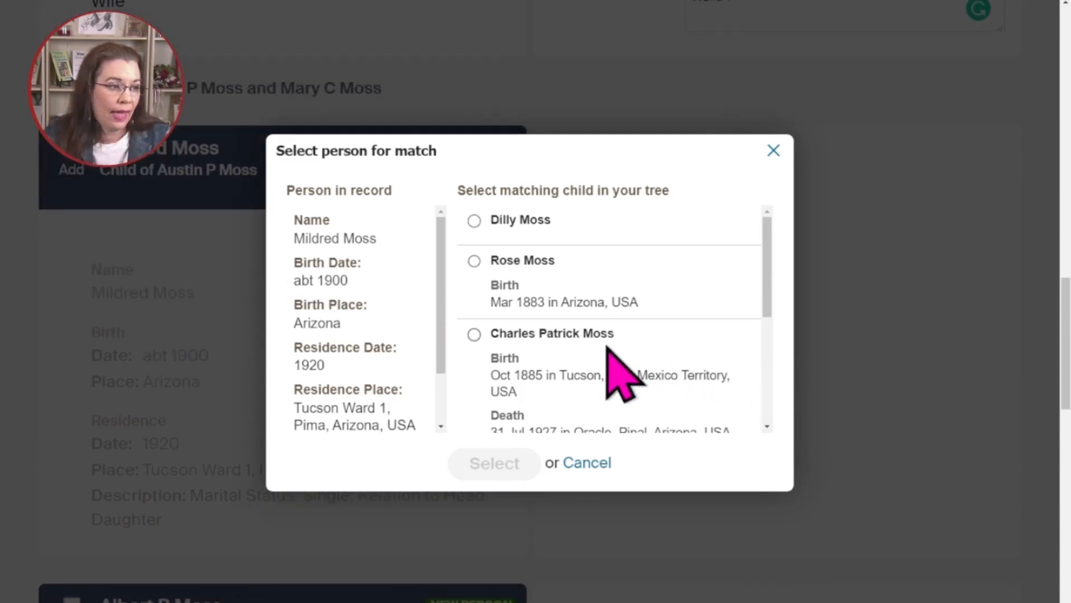
left_click(476, 221)
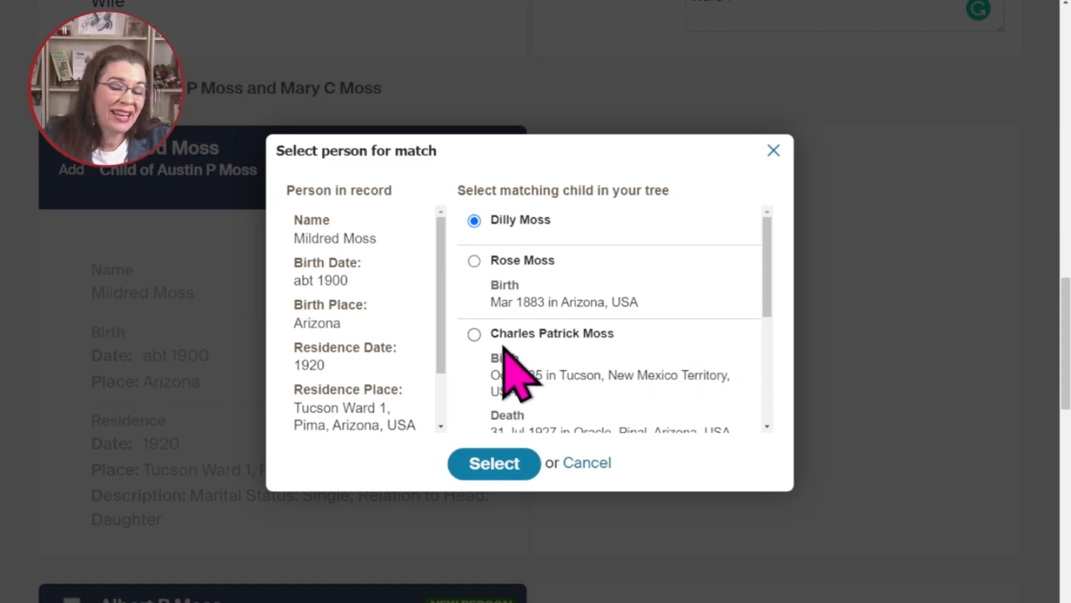
left_click(486, 464)
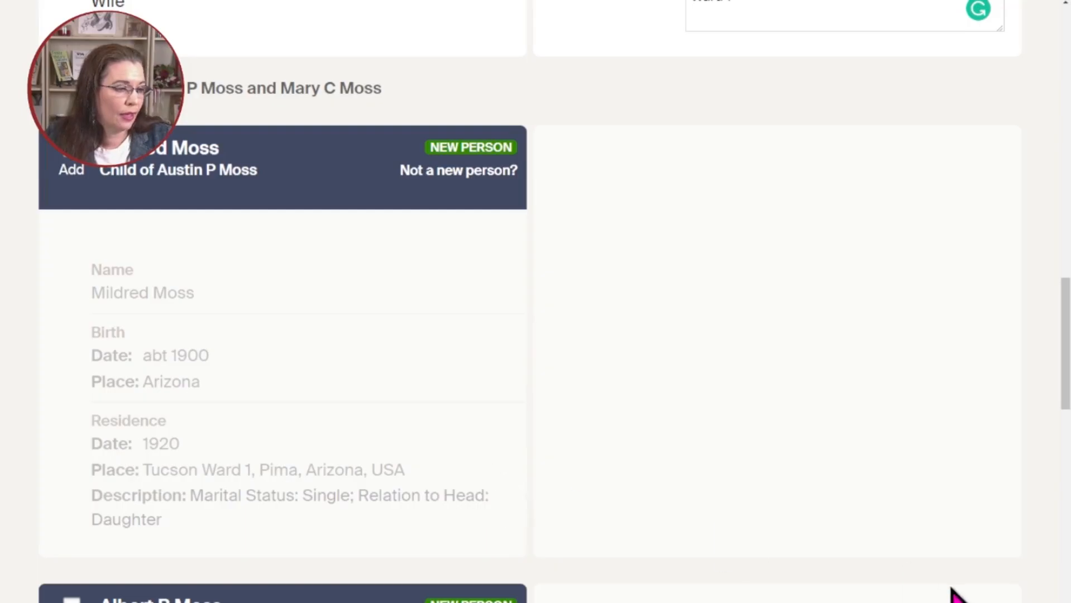
Set the matched daughter's residence to Tucson, Pima, Arizona, USA with Ward 1 in the description, and adopt the census name as preferred
scroll(820, 318, "down", 2)
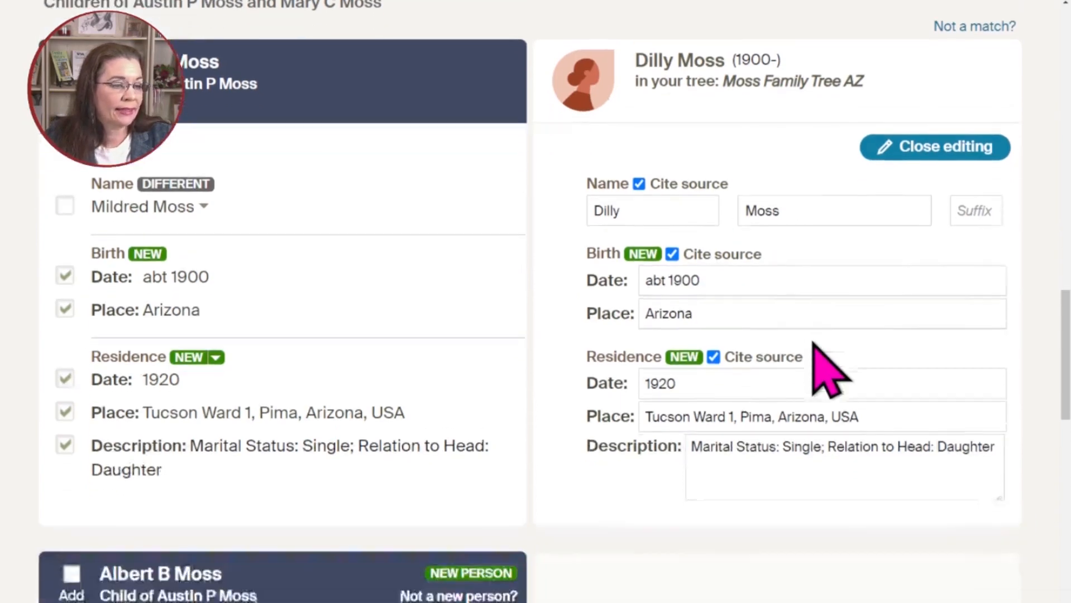
mouse_move(733, 417)
left_mouse_down()
mouse_move(685, 416)
mouse_move(728, 416)
left_mouse_up()
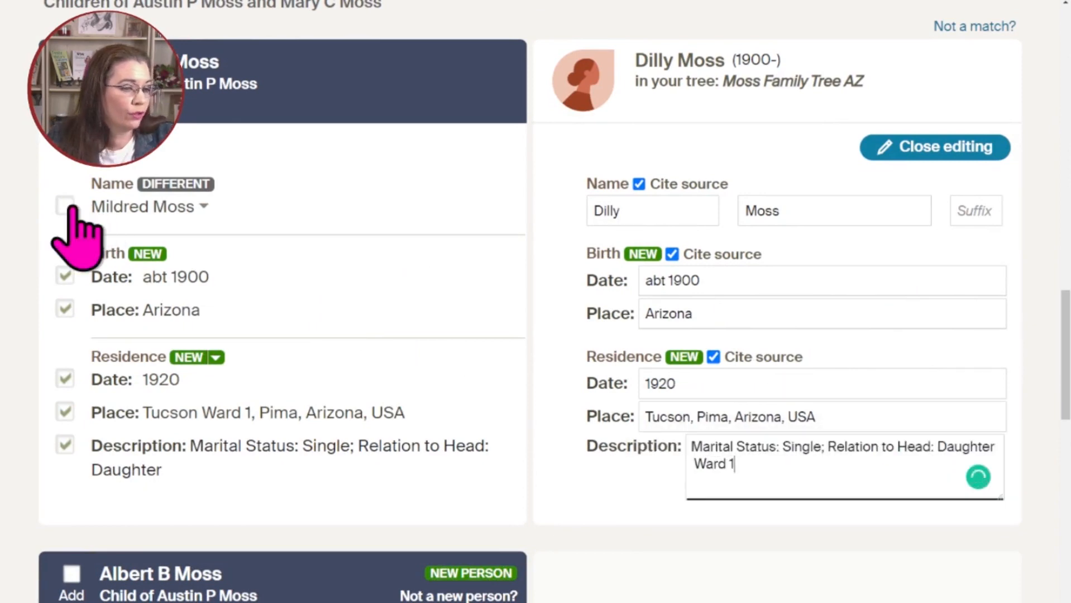
left_click(65, 204)
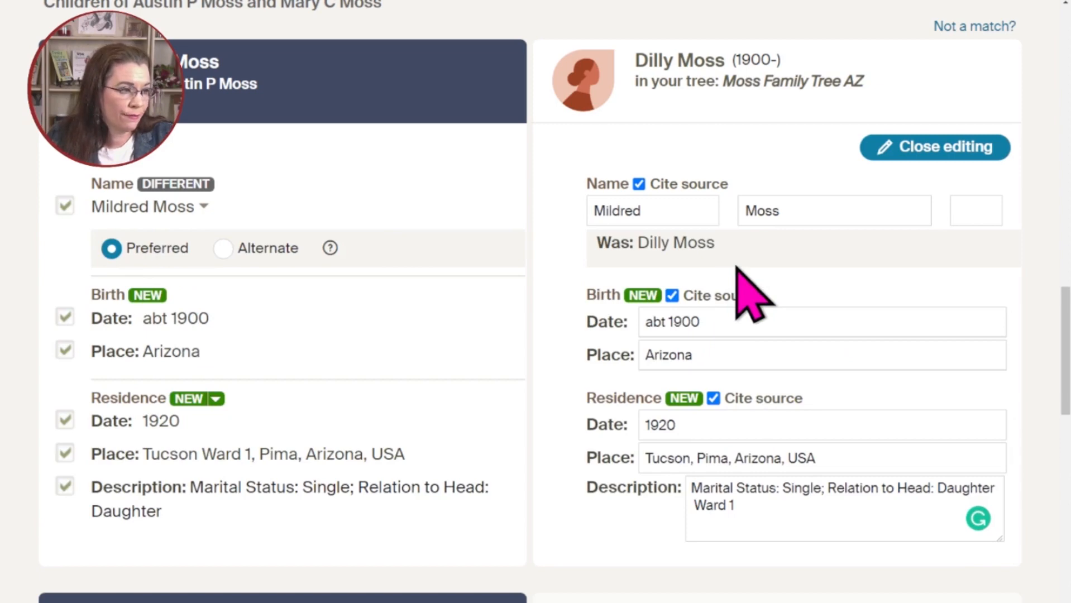
Open the profile of the youngest daughter, born in 1900, from the father's list of children
scroll(809, 391, "up", 2)
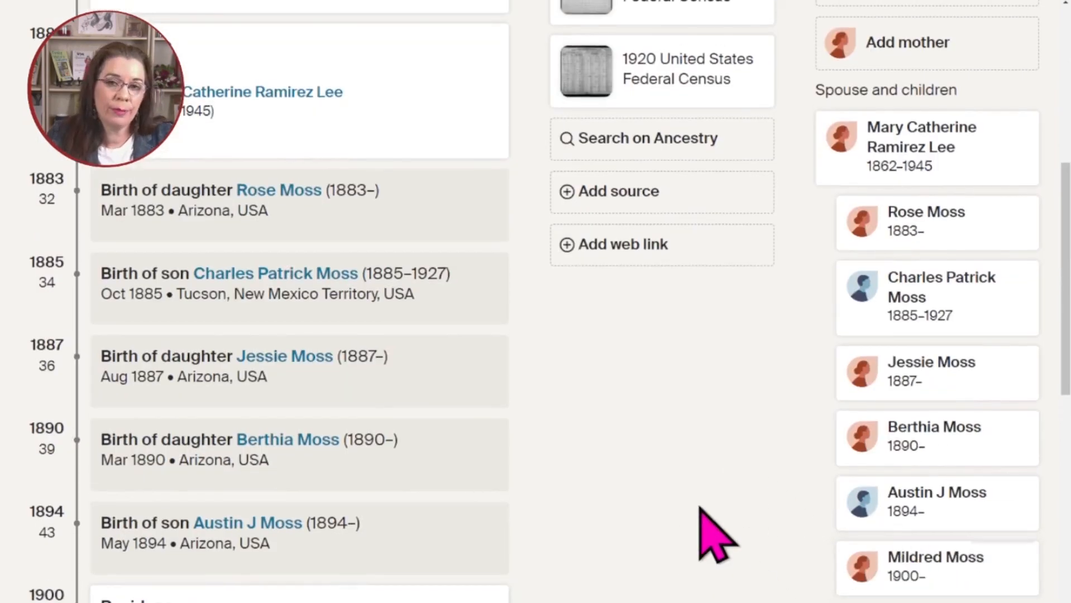
scroll(701, 514, "down", 2)
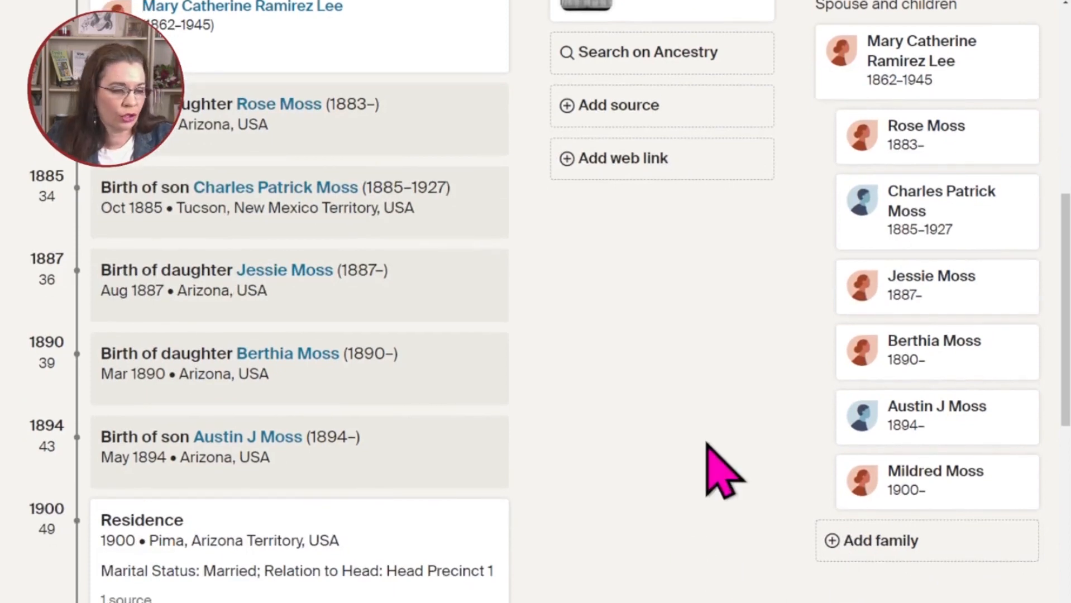
scroll(708, 447, "down", 2)
mouse_move(919, 391)
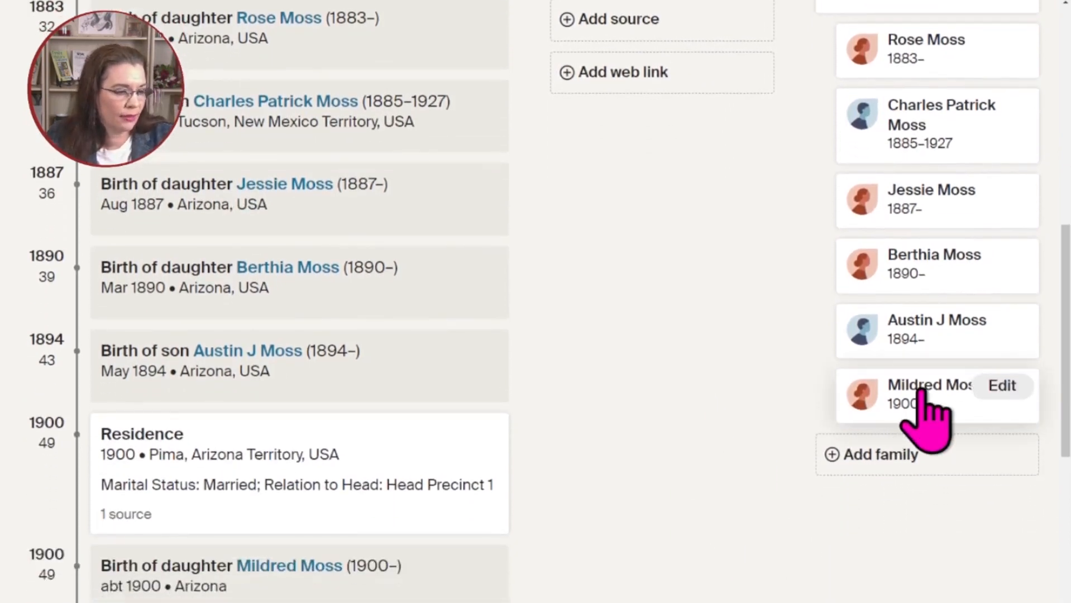
left_click(920, 391)
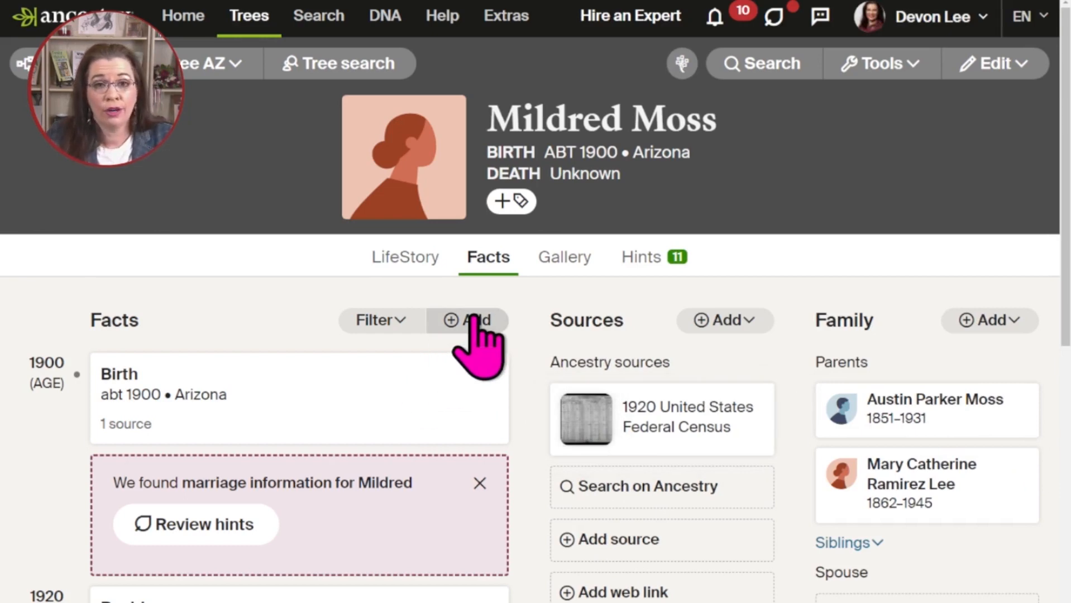
Add an Also Known As fact to the daughter's profile with the first name she previously had in the tree
left_click(473, 319)
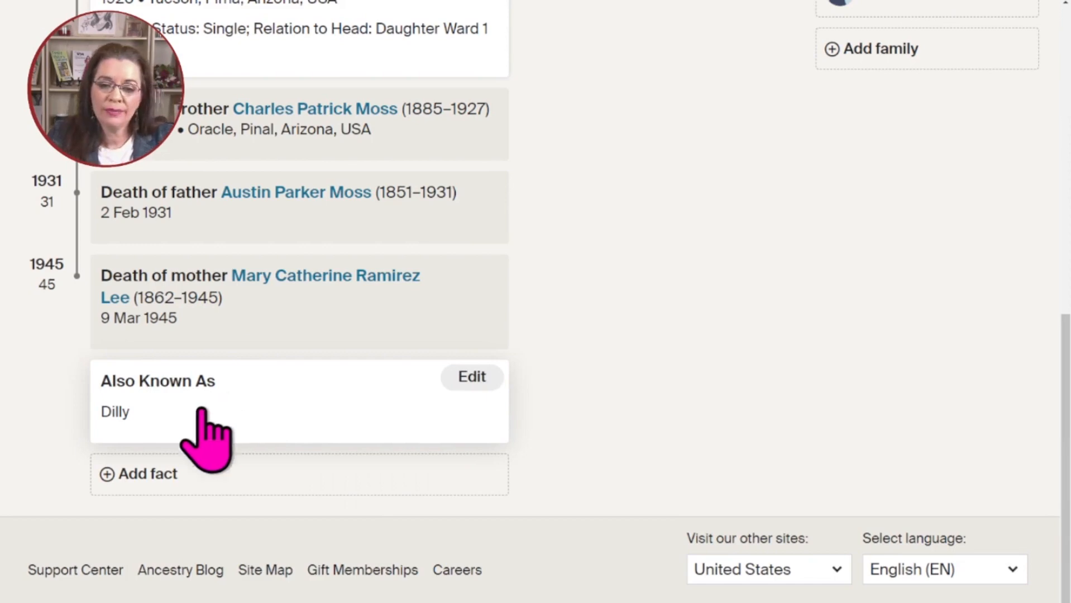
scroll(664, 474, "up", 5)
scroll(663, 472, "up", 6)
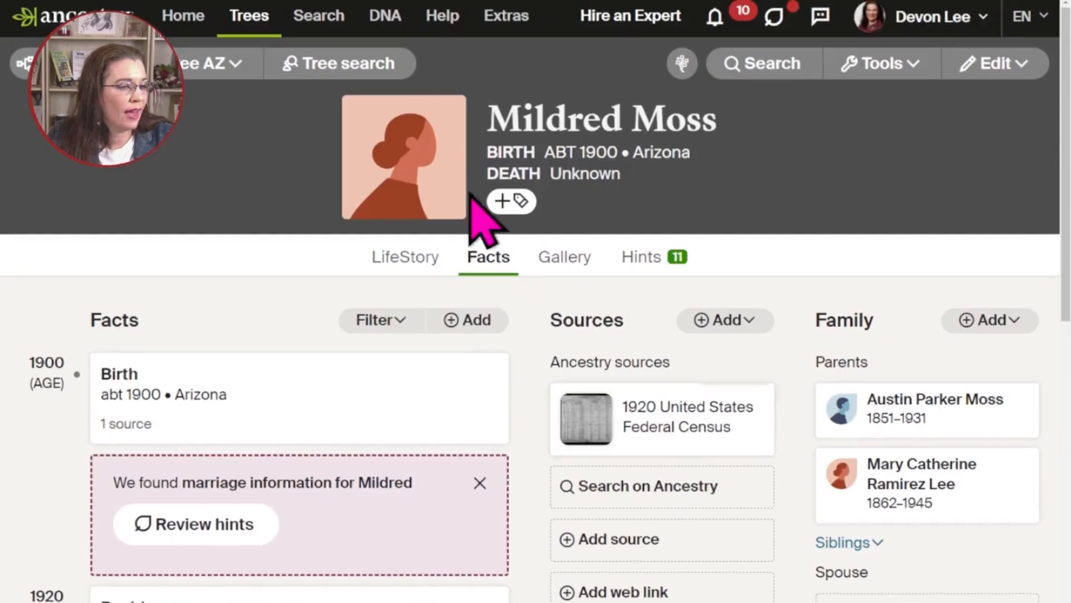